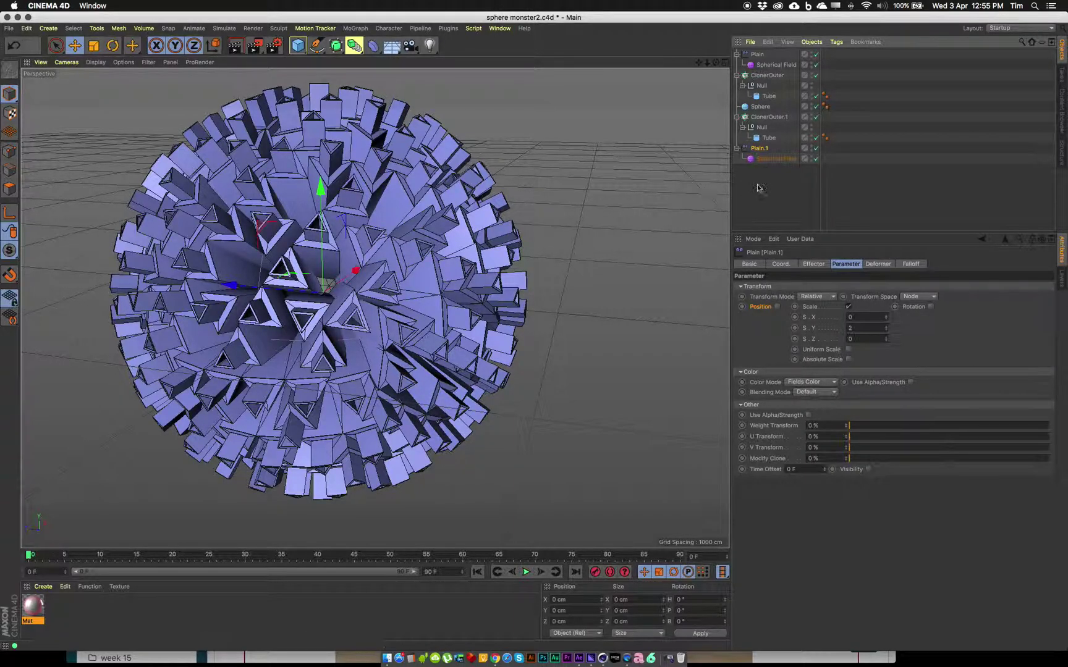
Duplicate the ClonerOuter.1 cloner with its tube and enlarge the object list area.
click(754, 117)
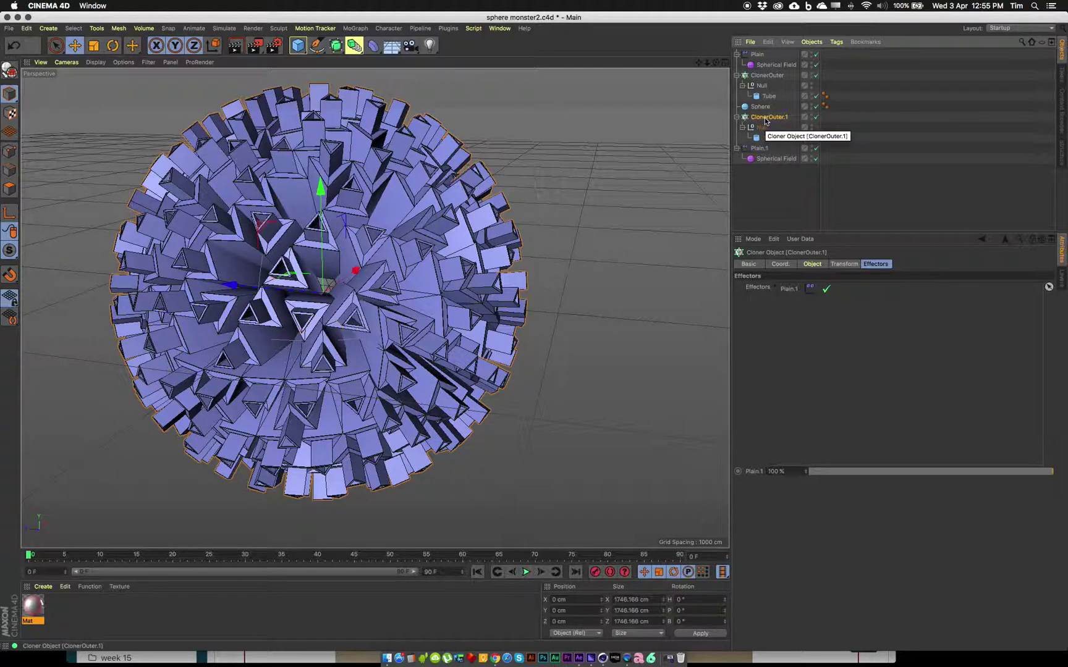
ctrl+drag(765, 121, 784, 188)
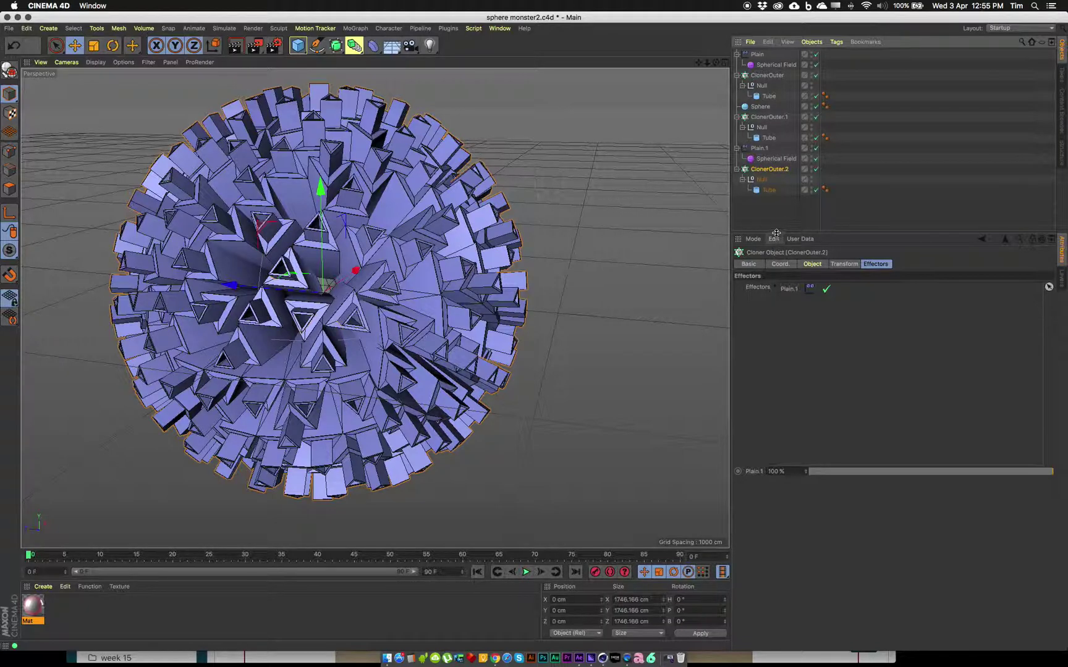
drag(776, 233, 776, 279)
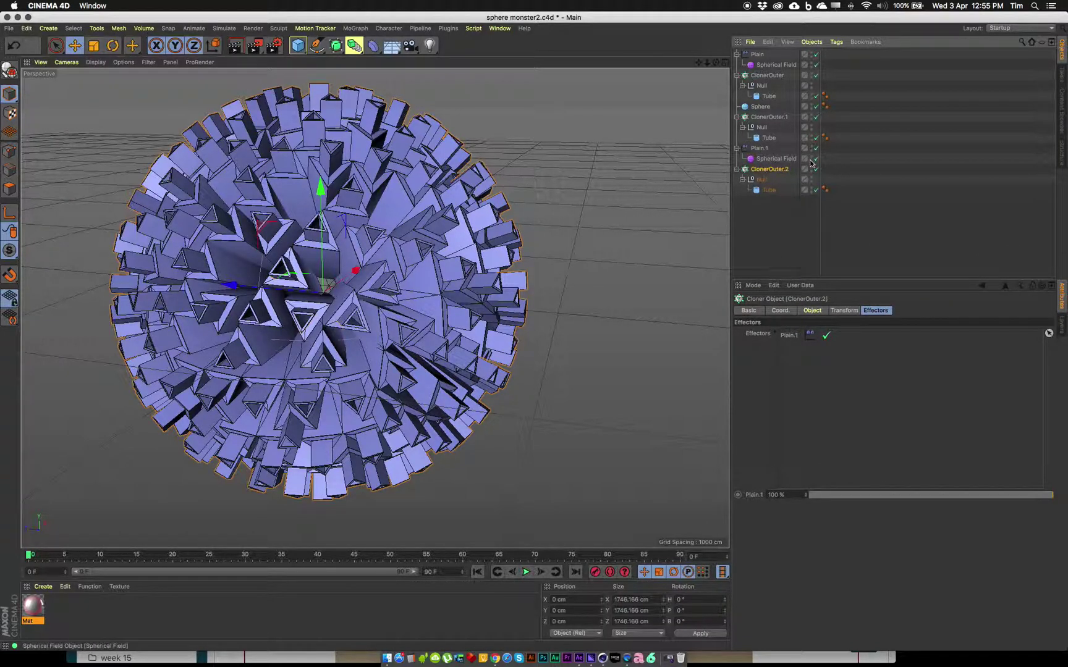
Set the ClonerOuter.2 tube's inner radius to 10 cm and outer radius to 28 cm.
click(768, 191)
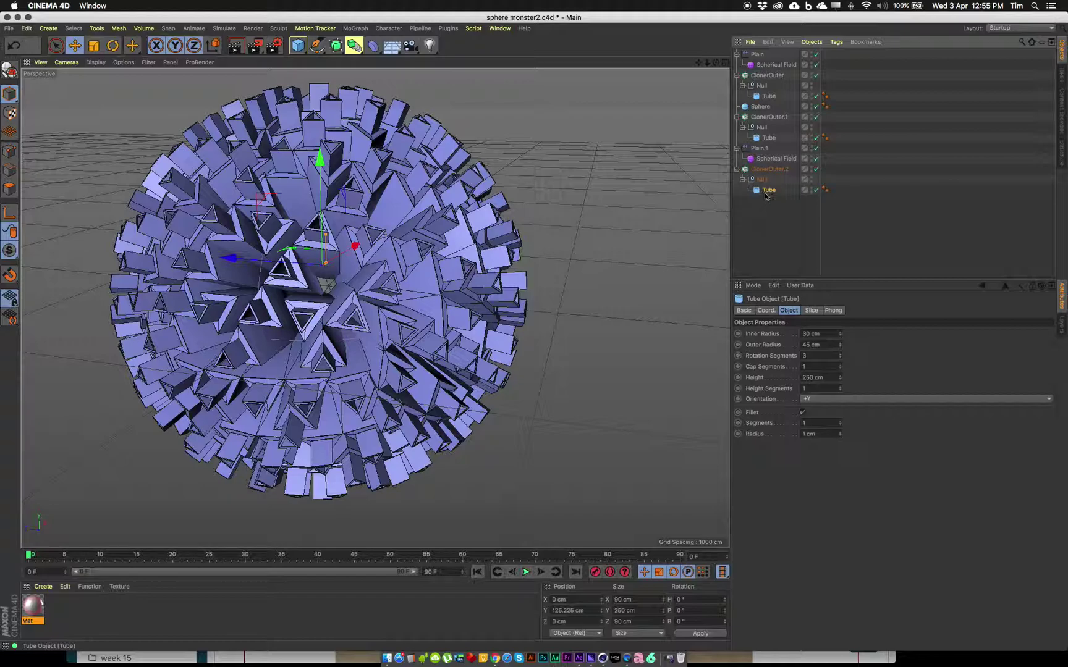
click(830, 334)
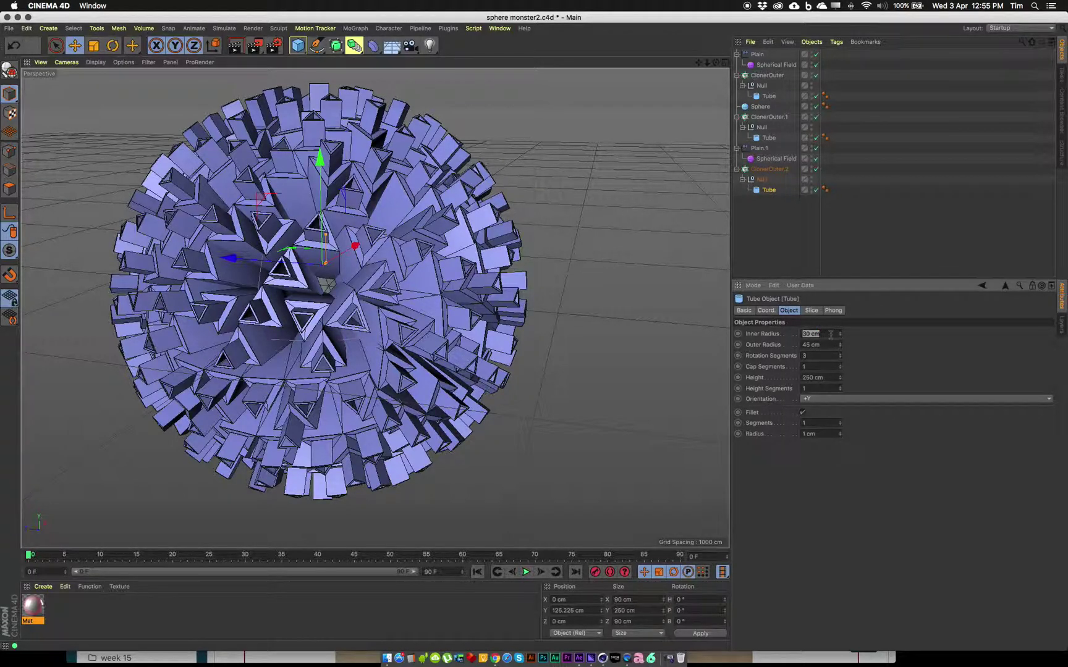
click(830, 345)
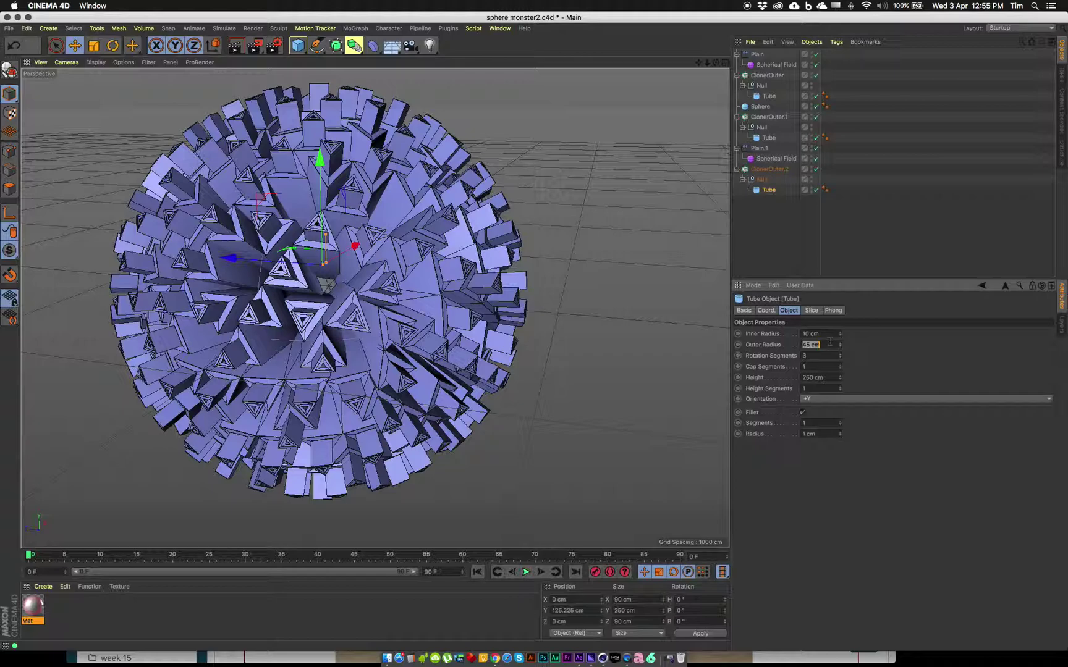
key(Return)
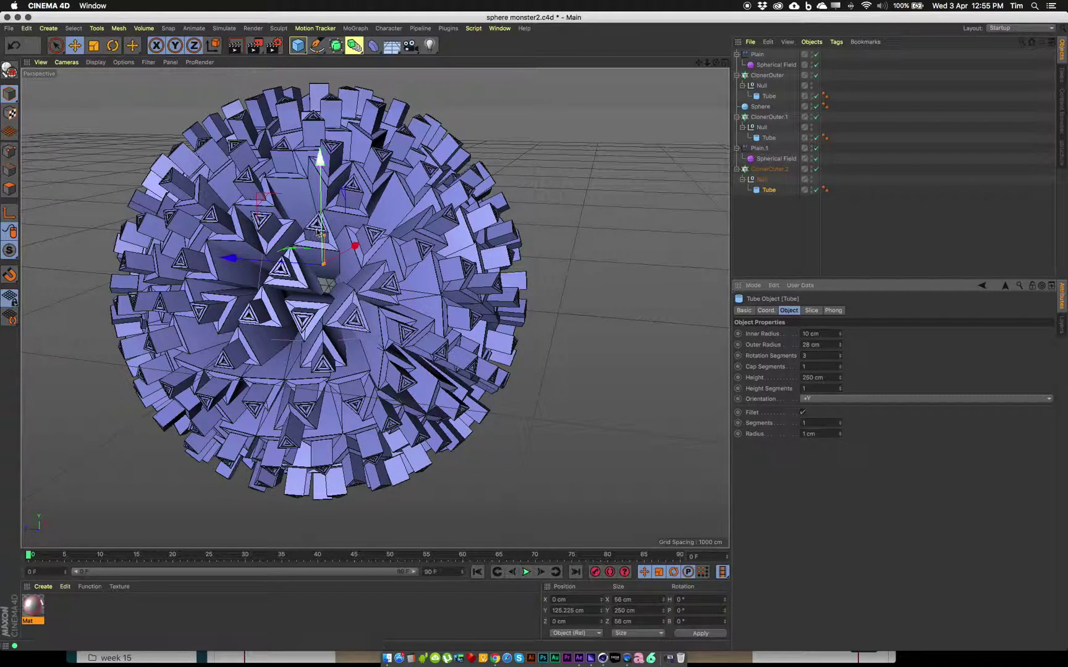
Duplicate the Plain.1 effector with its spherical field and set the copy's Y scale to 5.
click(757, 159)
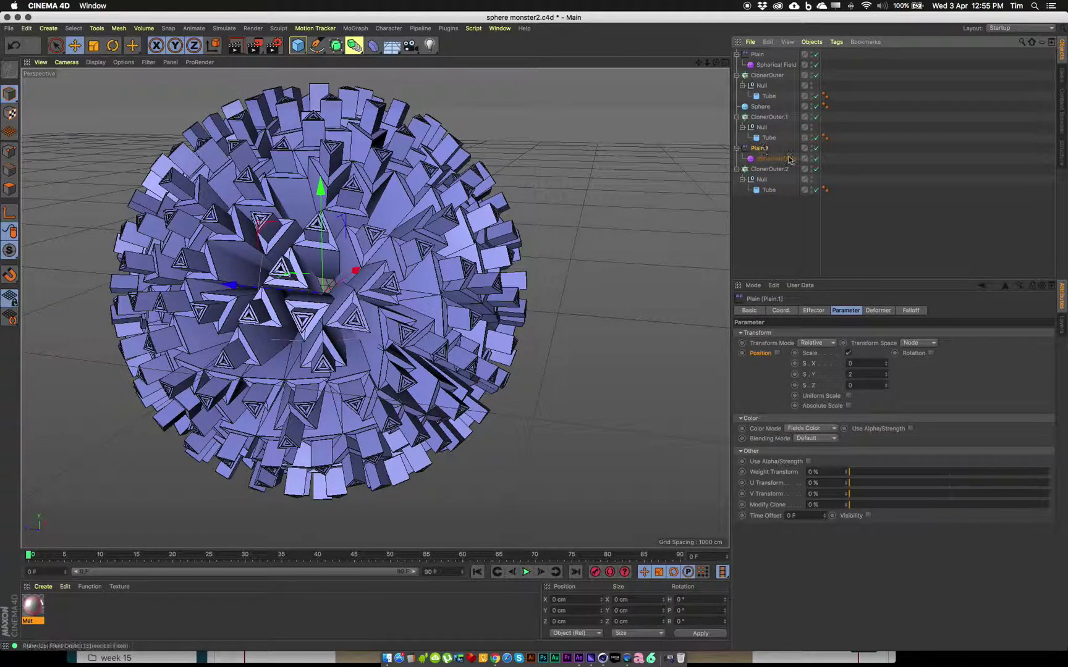
ctrl+drag(758, 148, 782, 243)
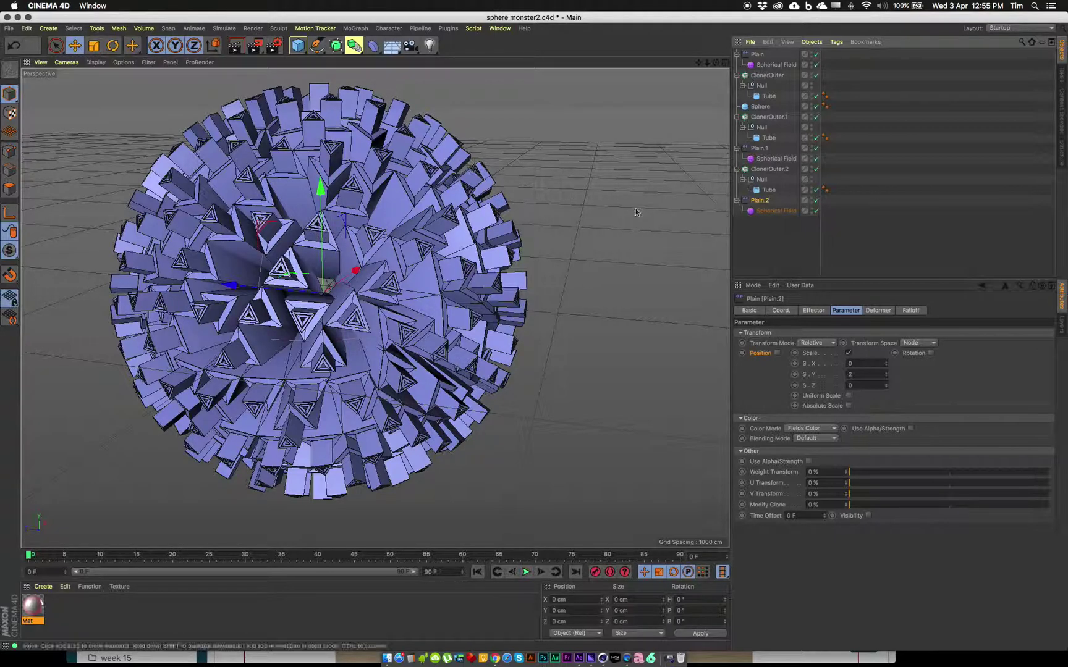
click(860, 375)
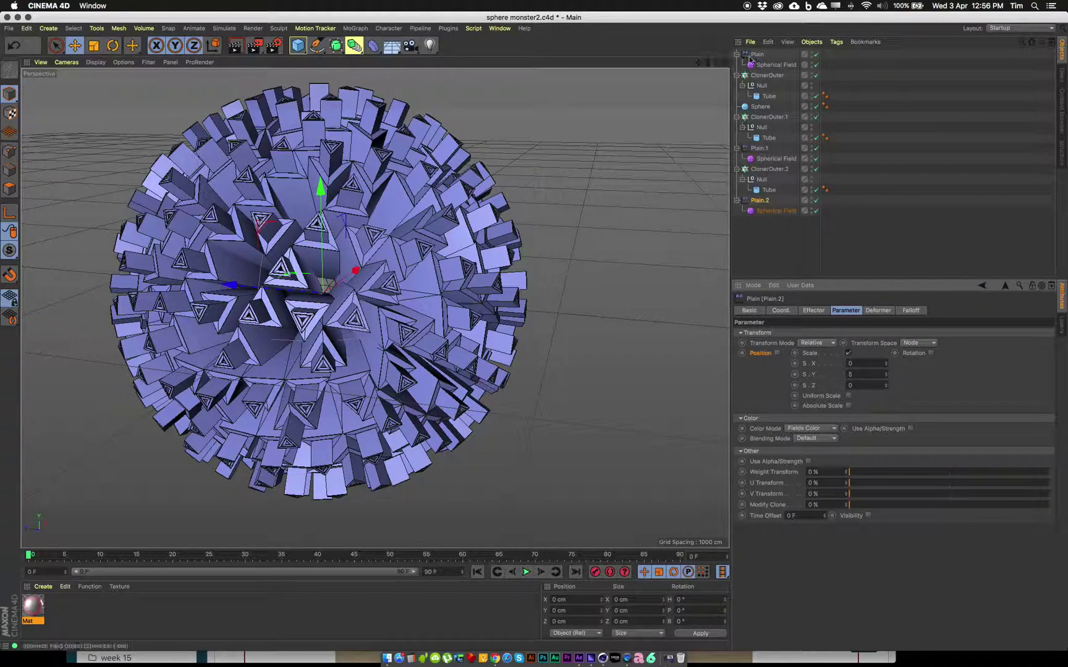
Replace Plain.1 with Plain.2 in the effectors list of ClonerOuter.2.
click(752, 171)
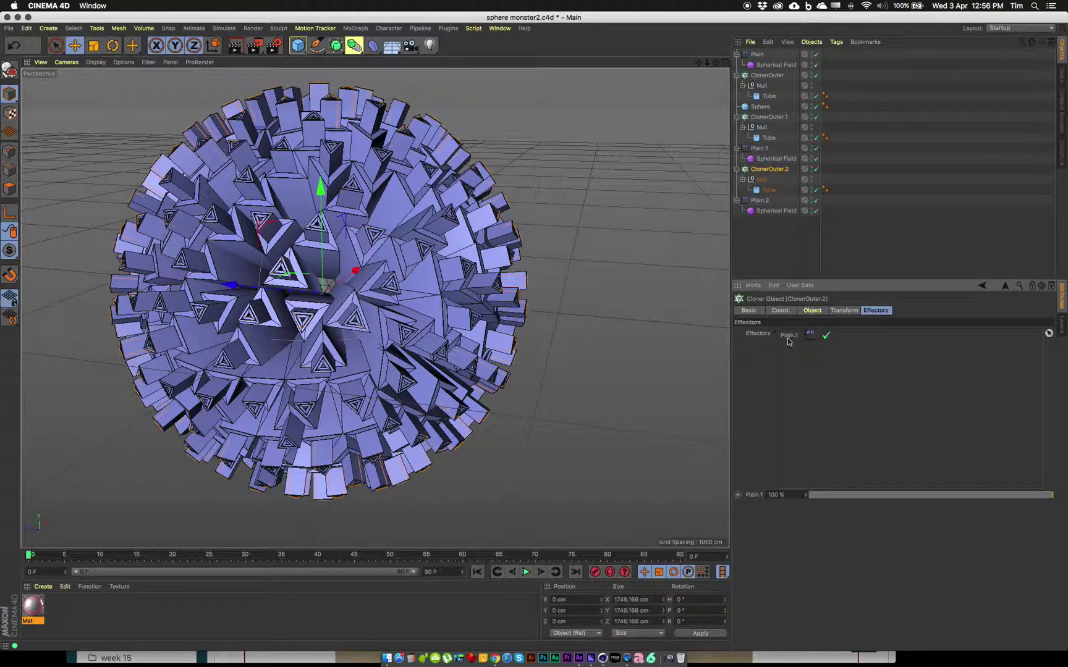
key(Delete)
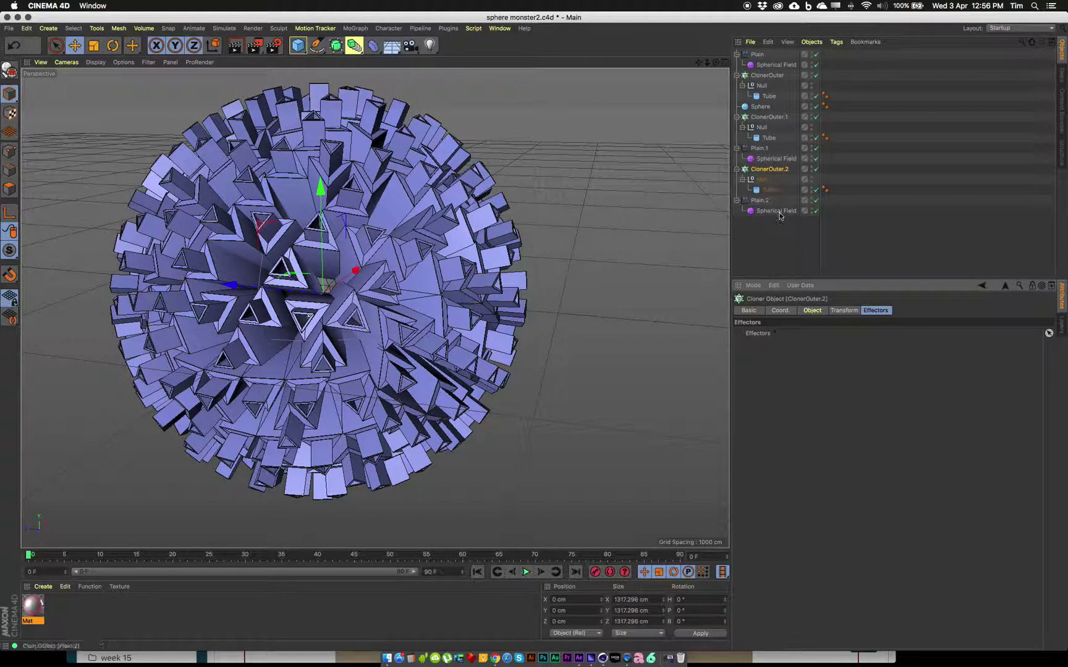
drag(759, 203, 815, 335)
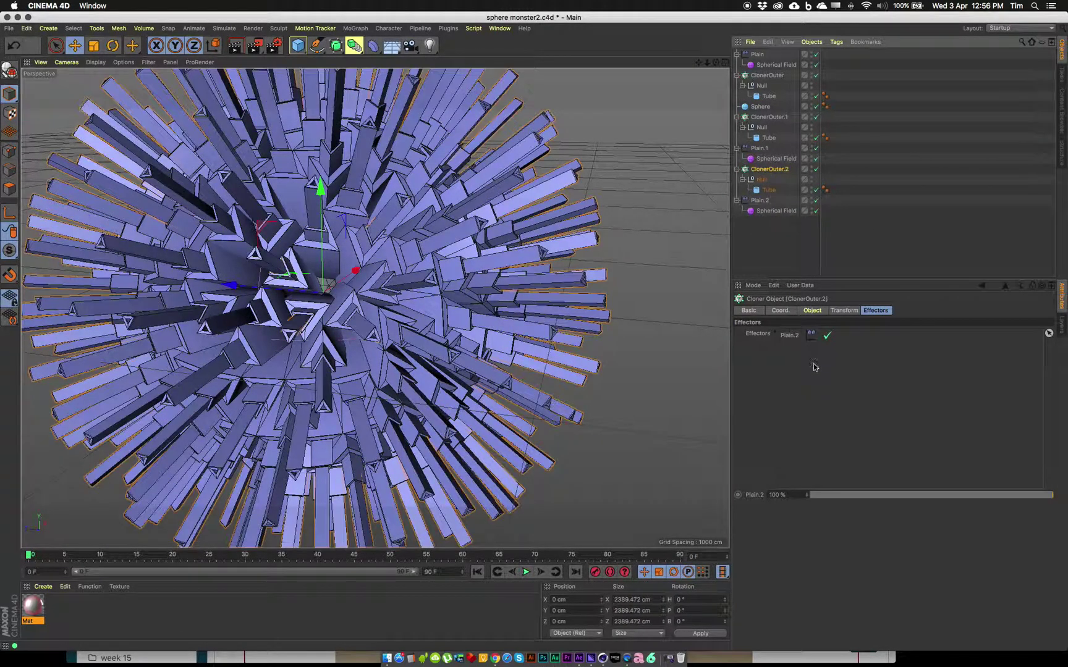
Compare the scale parameters of the three Plain effectors and examine the spiked sphere from several angles.
click(760, 202)
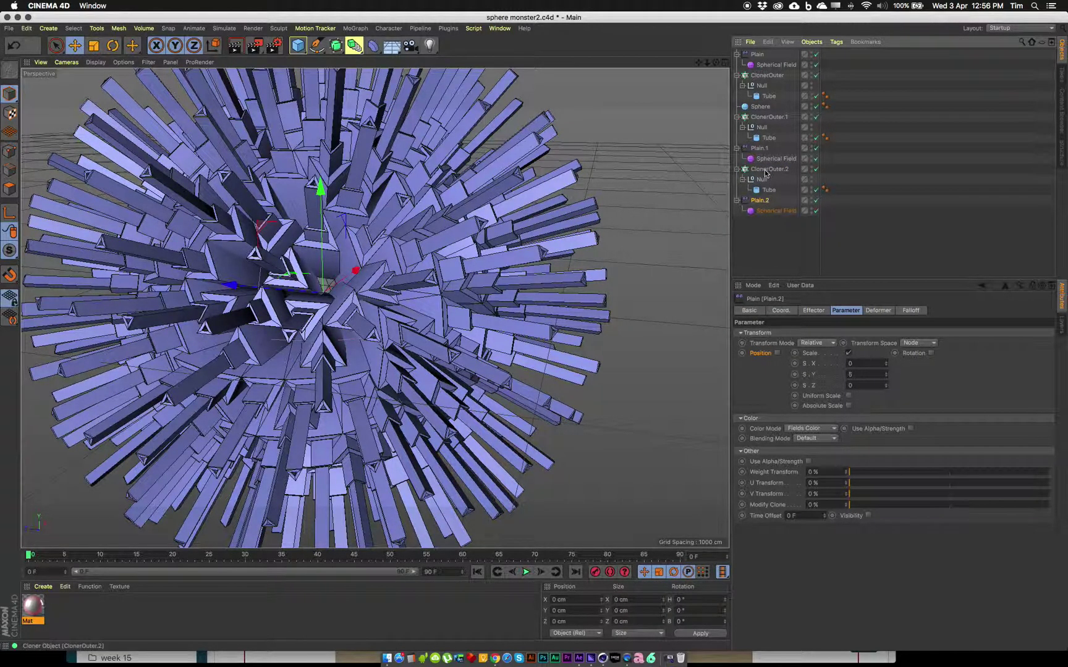
click(766, 117)
click(761, 149)
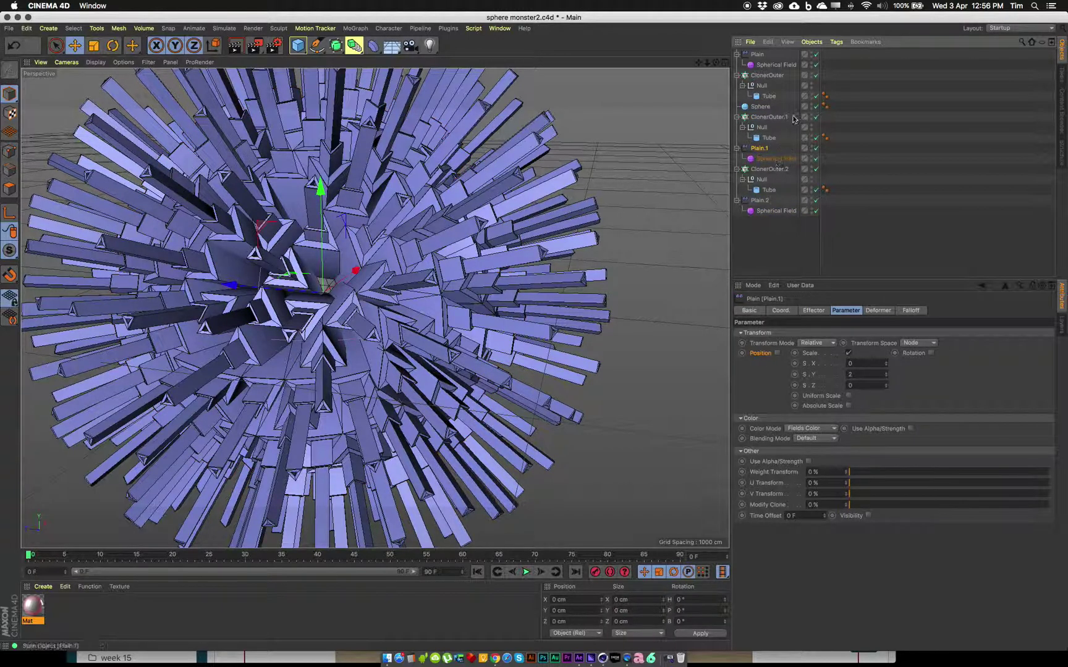
click(766, 74)
click(757, 55)
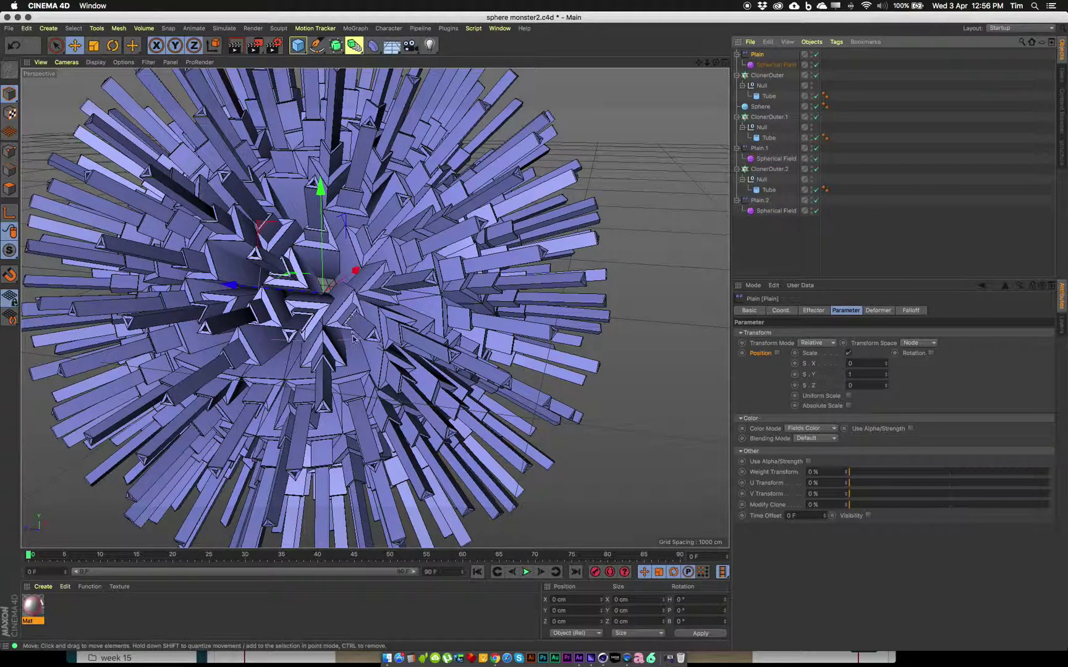
scroll(345, 321, down, 6)
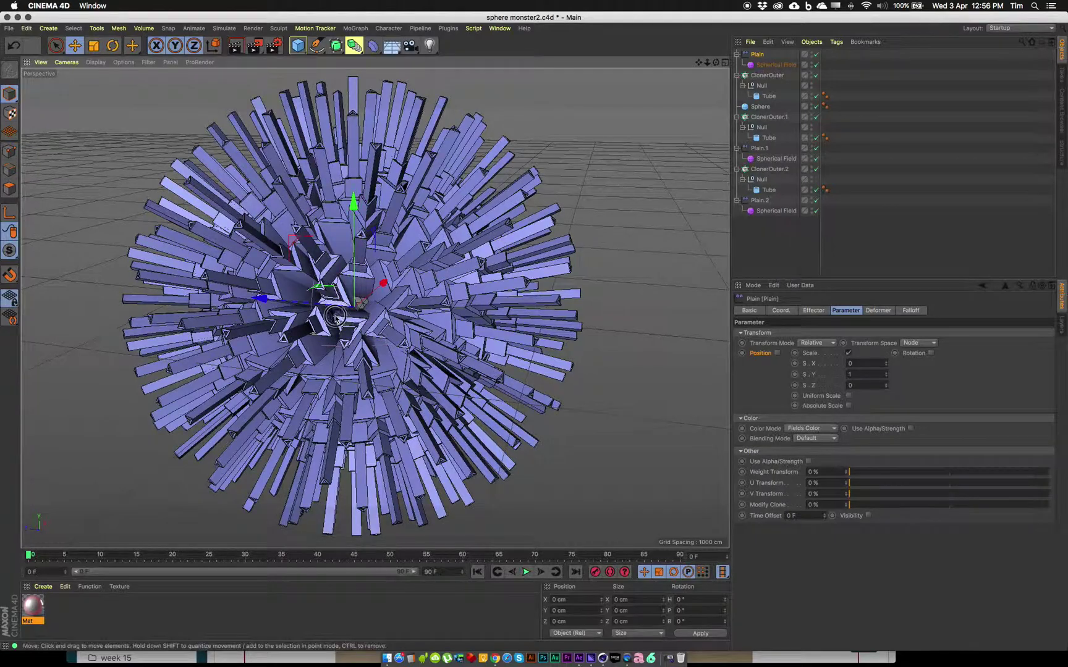
scroll(427, 300, up, 4)
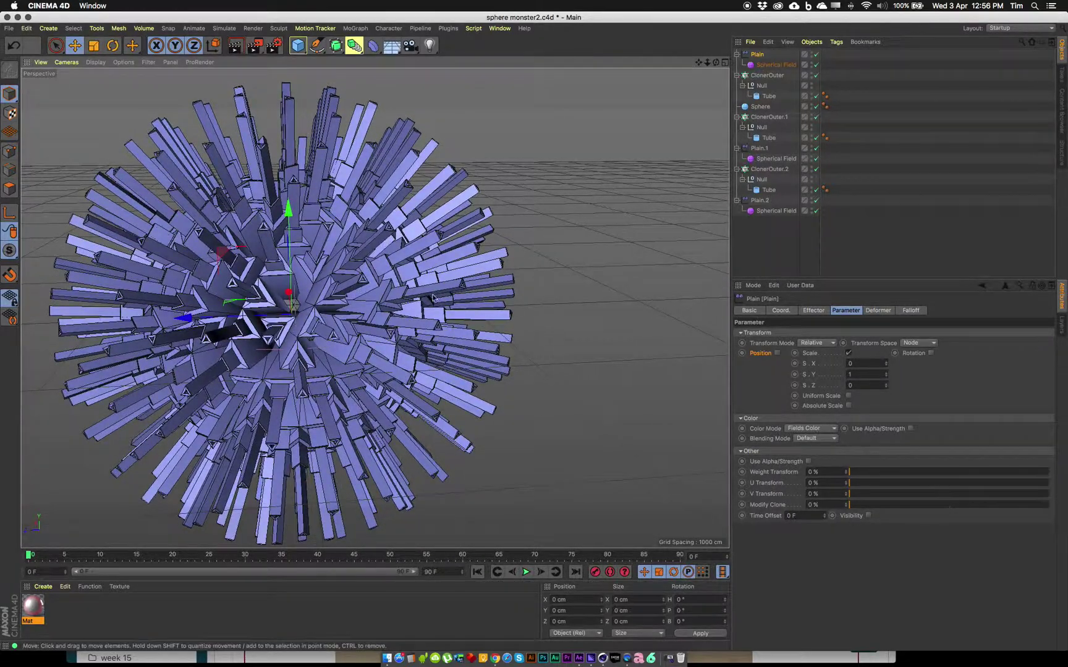
alt+middle_drag(426, 300, 485, 301)
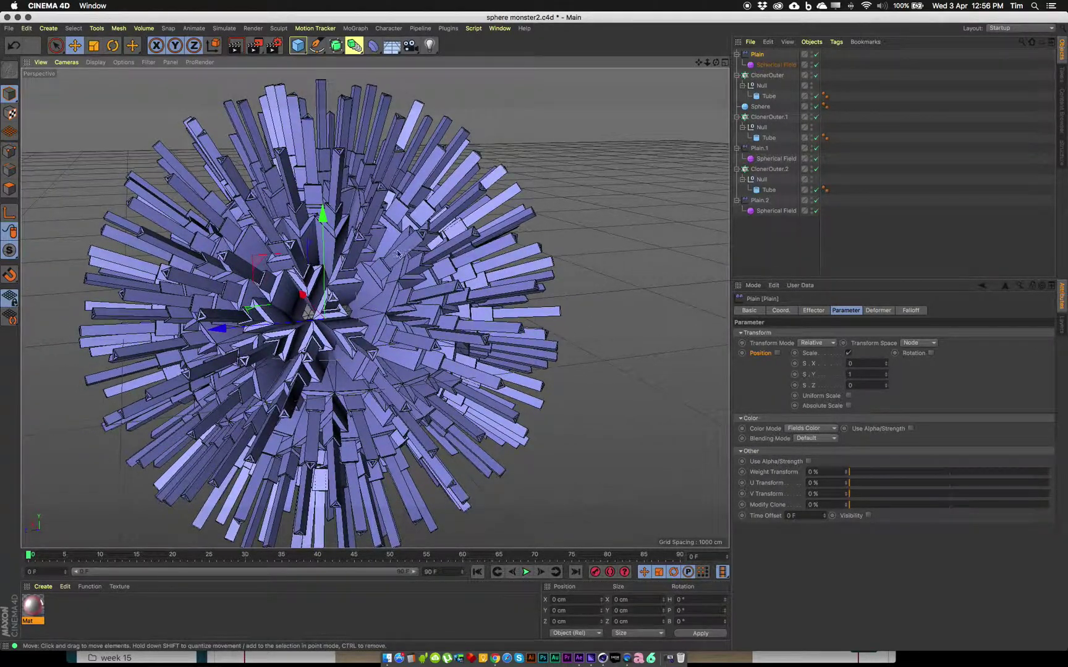
alt+middle_drag(409, 260, 504, 259)
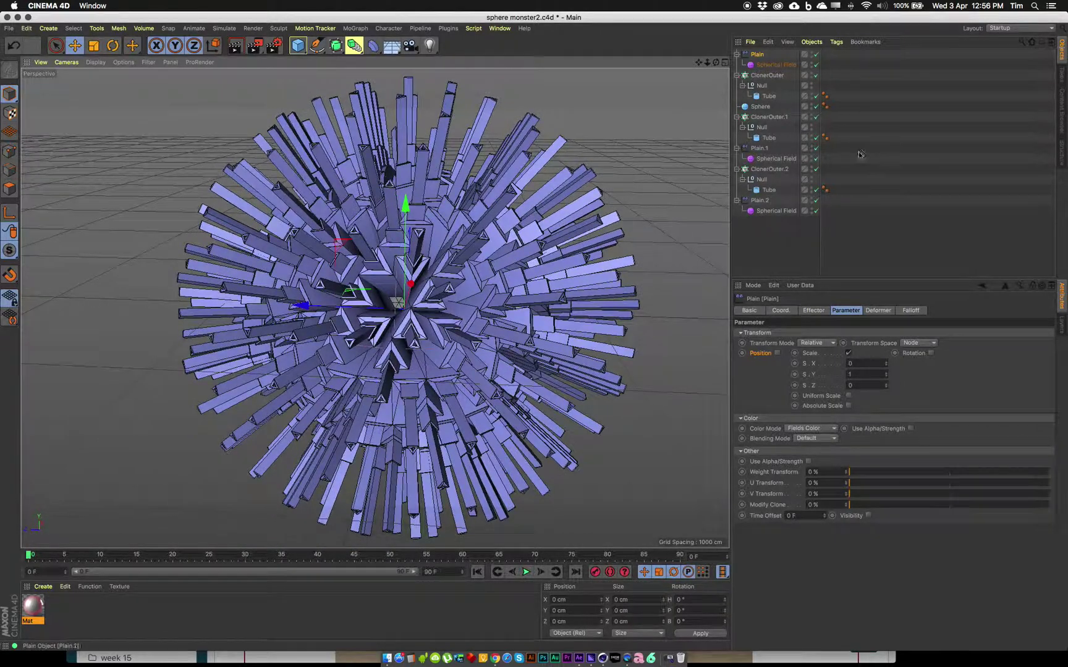
click(771, 200)
click(757, 54)
alt+drag(514, 320, 475, 296)
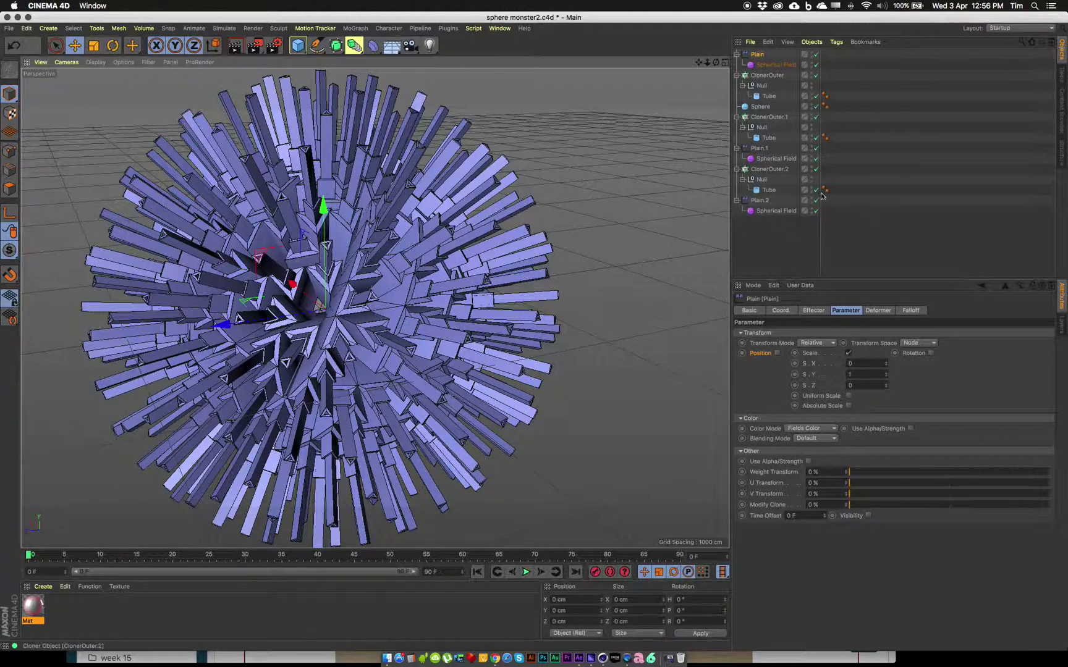
Try moving the first Plain effector on its own away from the sphere's centre, and undo the move.
mouse_move(221, 325)
mouse_down()
mouse_move(226, 311)
mouse_move(189, 239)
mouse_move(211, 185)
mouse_move(222, 259)
mouse_move(206, 256)
mouse_move(458, 232)
mouse_up()
key(super+z)
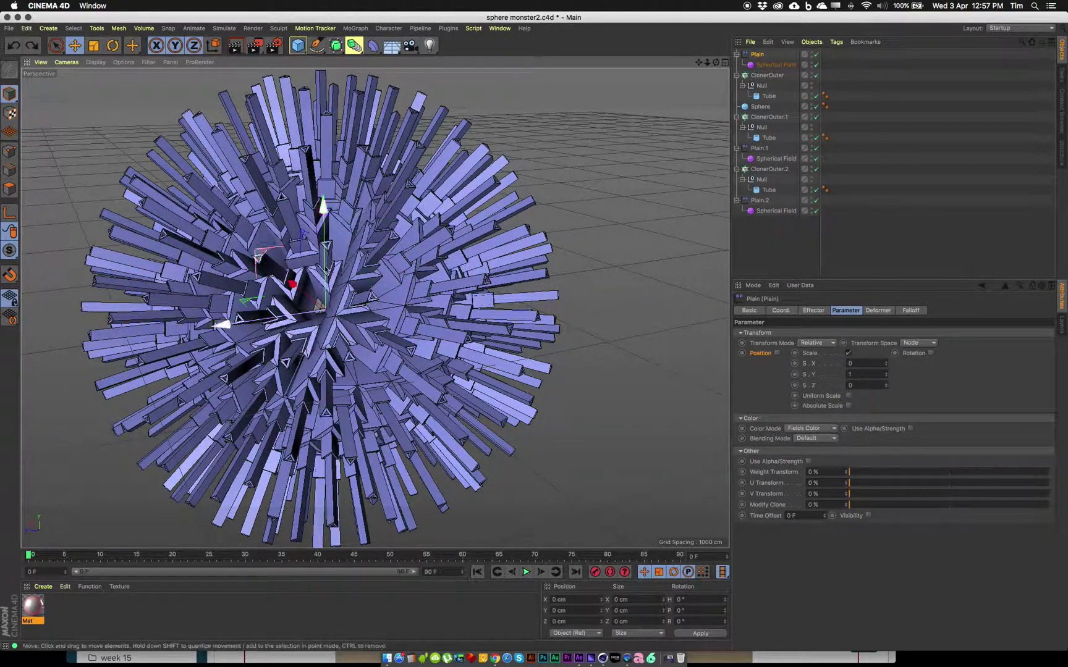
Nest the Plain.1 effector under the first Plain effector's spherical field.
click(755, 56)
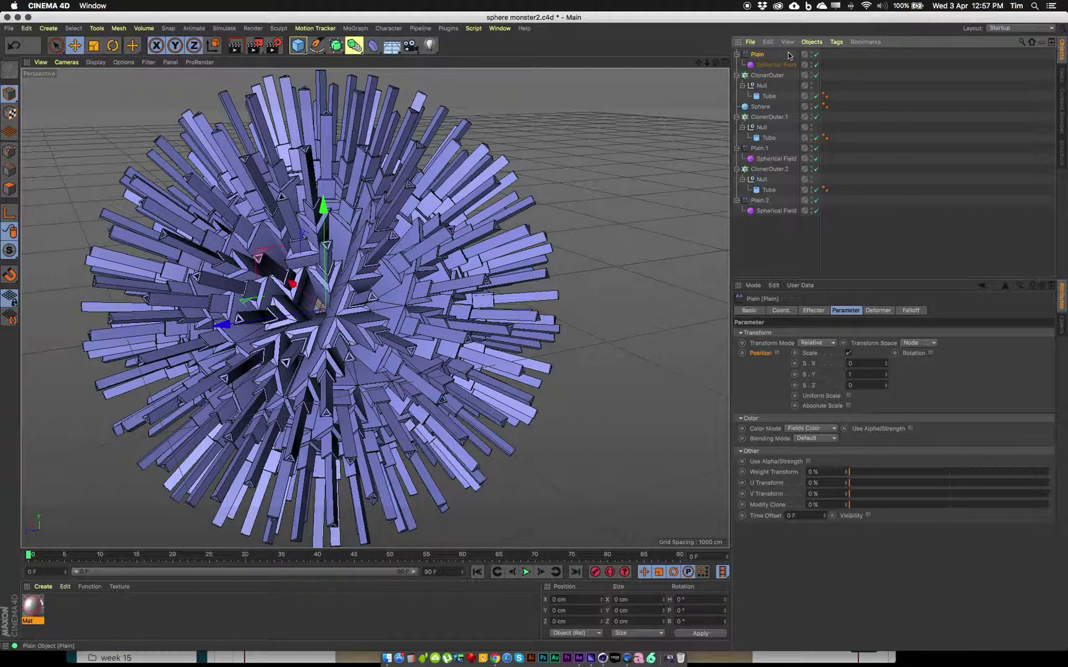
click(780, 65)
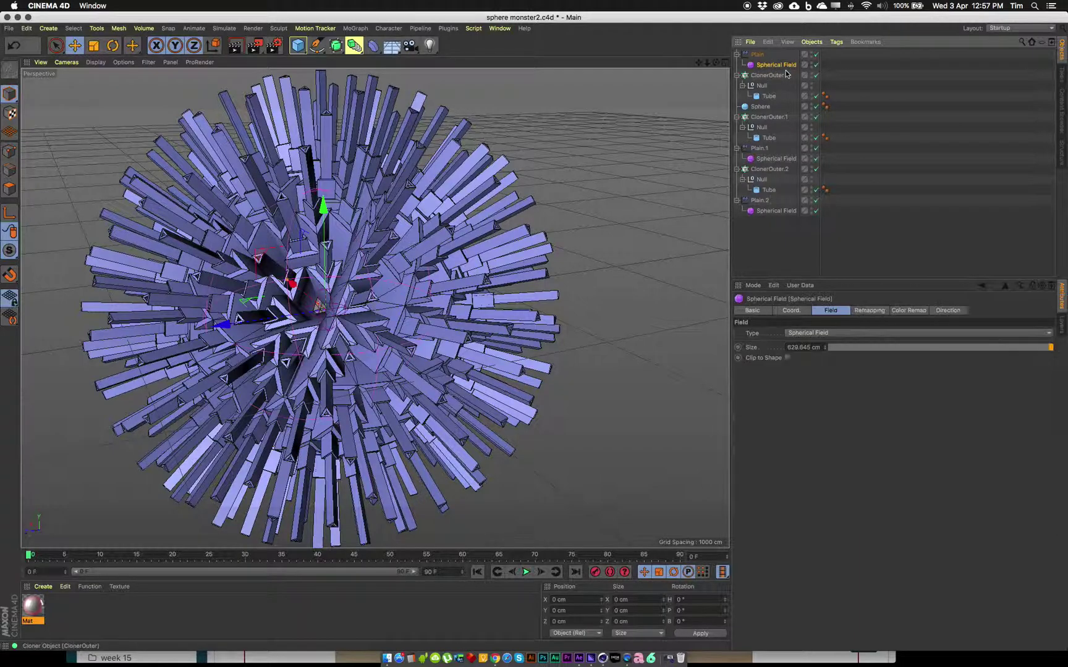
click(743, 150)
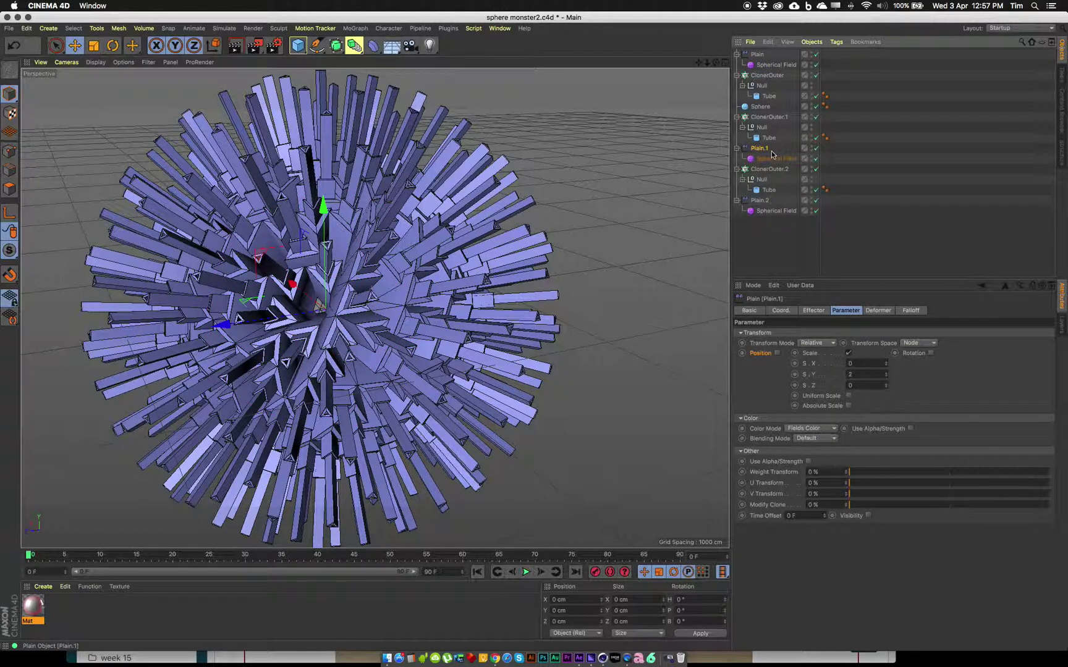
drag(755, 150, 790, 67)
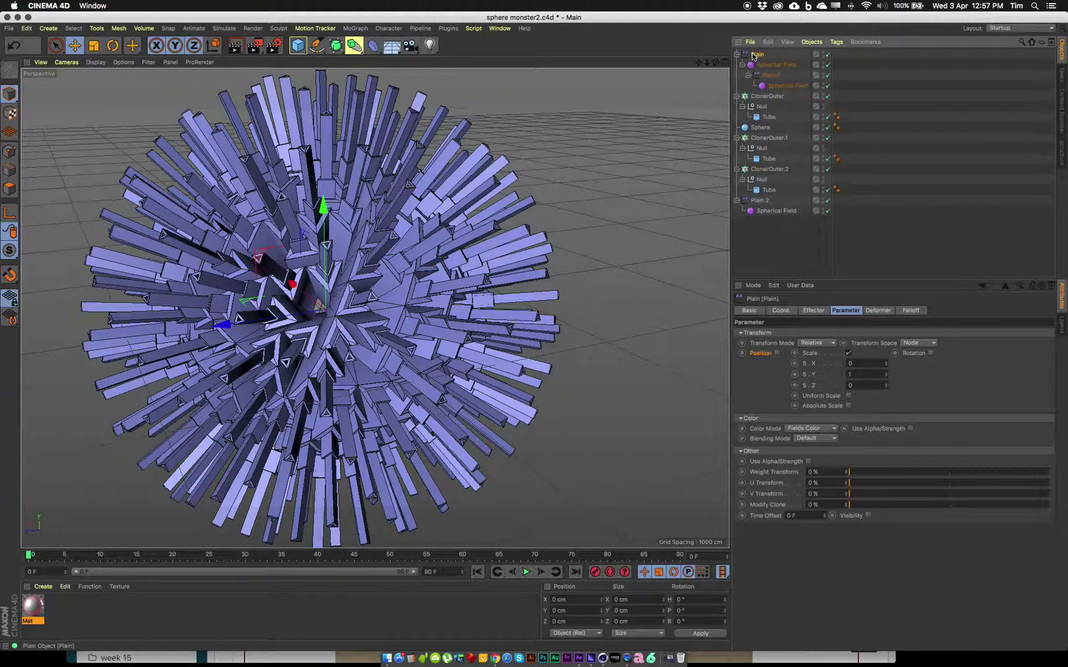
Nest the Plain.2 effector under Plain.1's spherical field and check each level of the resulting hierarchy.
click(778, 64)
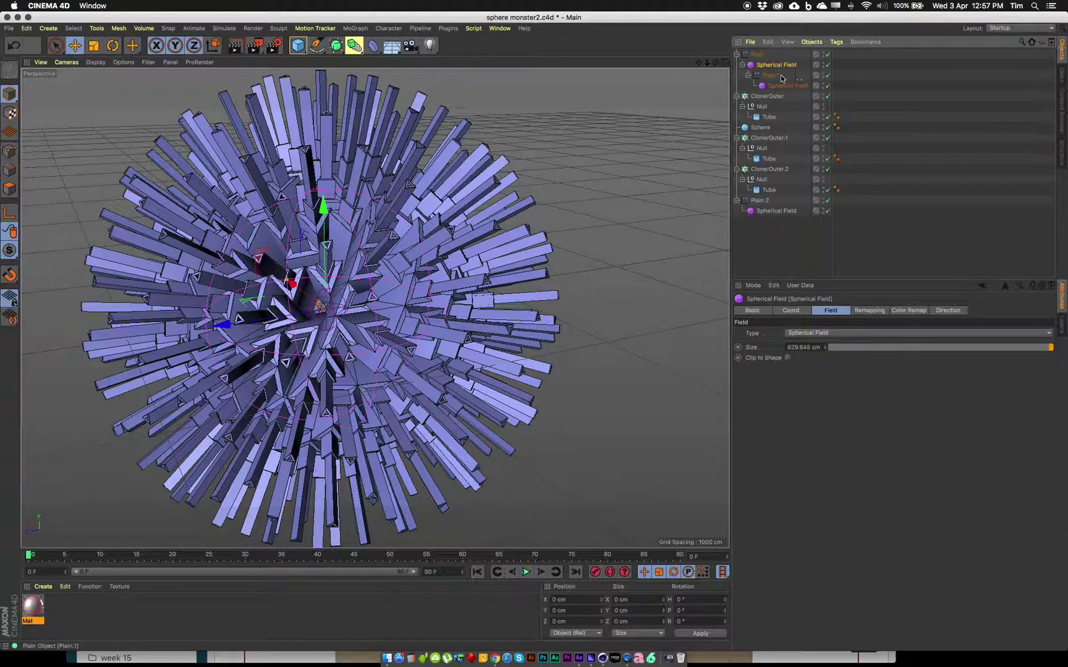
click(777, 76)
click(791, 86)
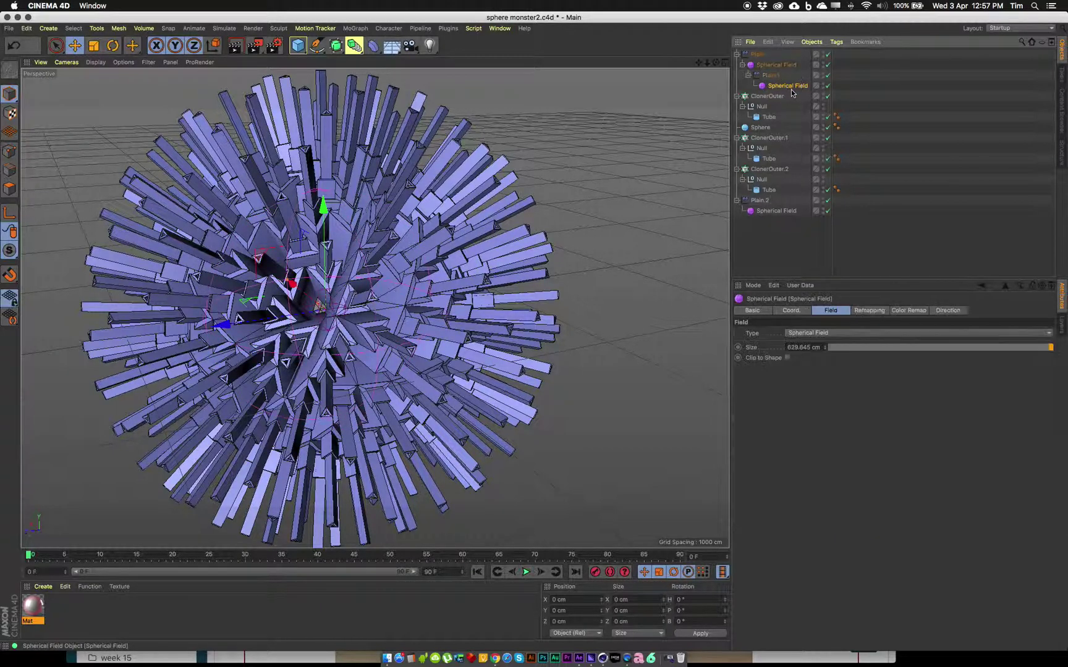
drag(756, 200, 785, 92)
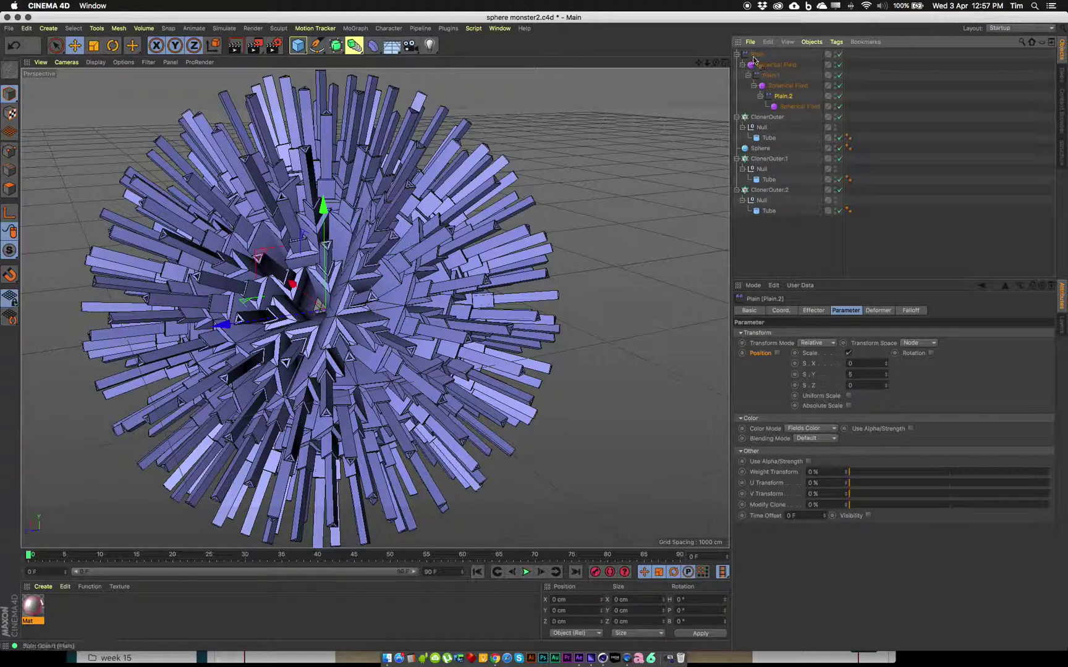
click(773, 64)
click(788, 86)
click(783, 96)
click(797, 107)
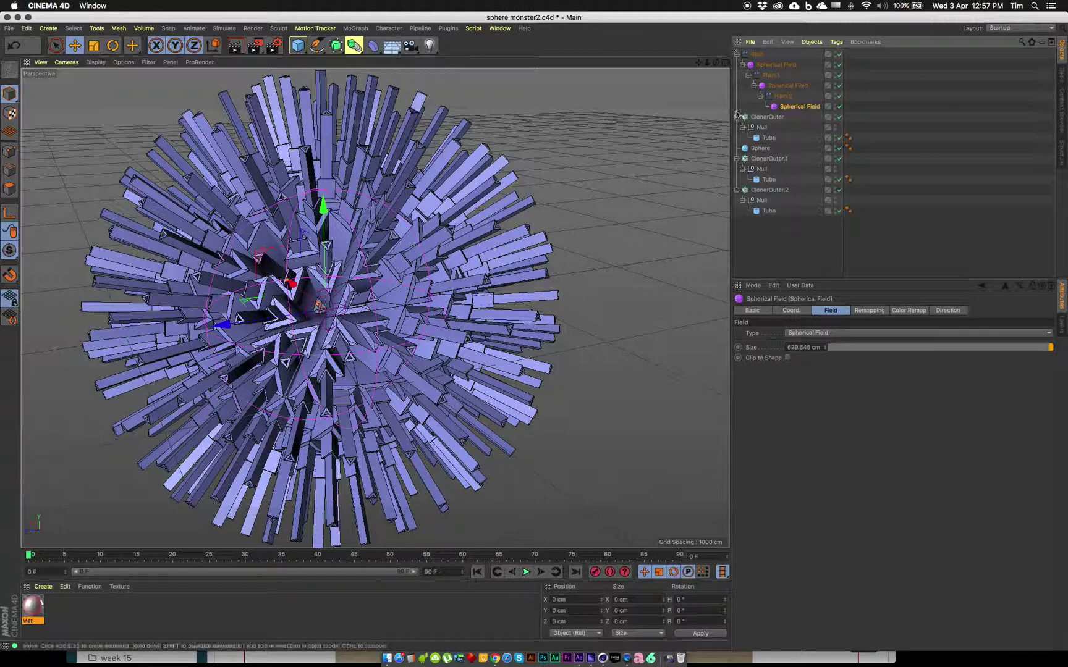
Move the top-level Plain effector off the sphere's centre to about Y 358 cm and Z 630 cm.
click(759, 54)
drag(258, 256, 333, 189)
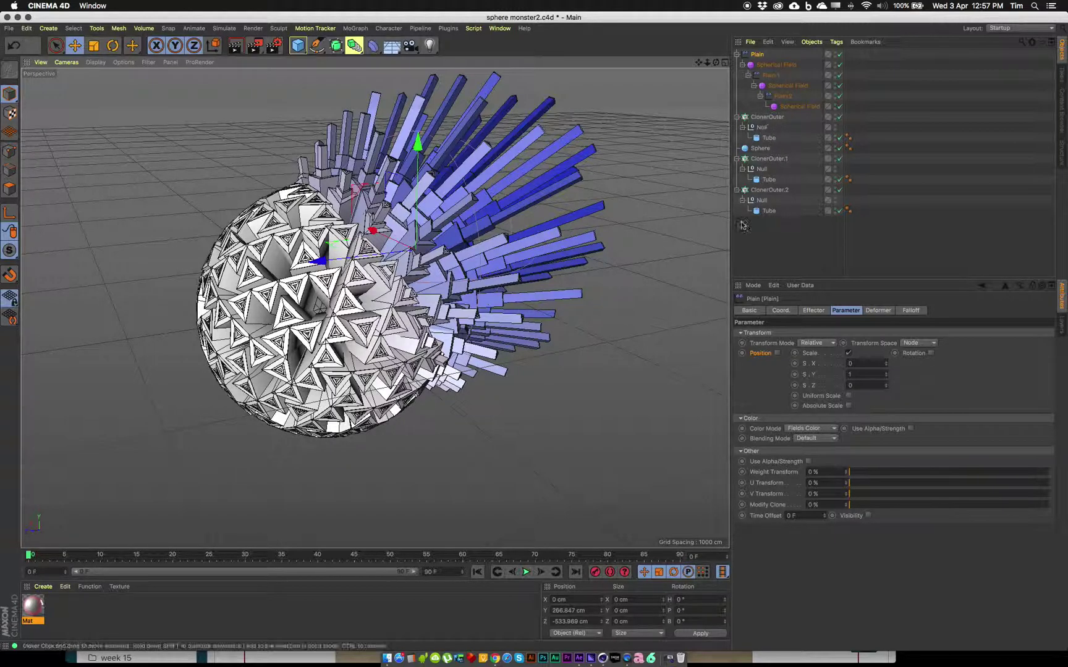
mouse_move(371, 193)
mouse_down()
mouse_move(226, 196)
mouse_move(294, 174)
mouse_move(389, 263)
mouse_move(470, 253)
mouse_move(375, 307)
mouse_up()
mouse_move(308, 282)
mouse_down()
mouse_move(310, 222)
mouse_move(266, 304)
mouse_move(247, 290)
mouse_move(330, 212)
mouse_move(324, 186)
mouse_move(309, 204)
mouse_up()
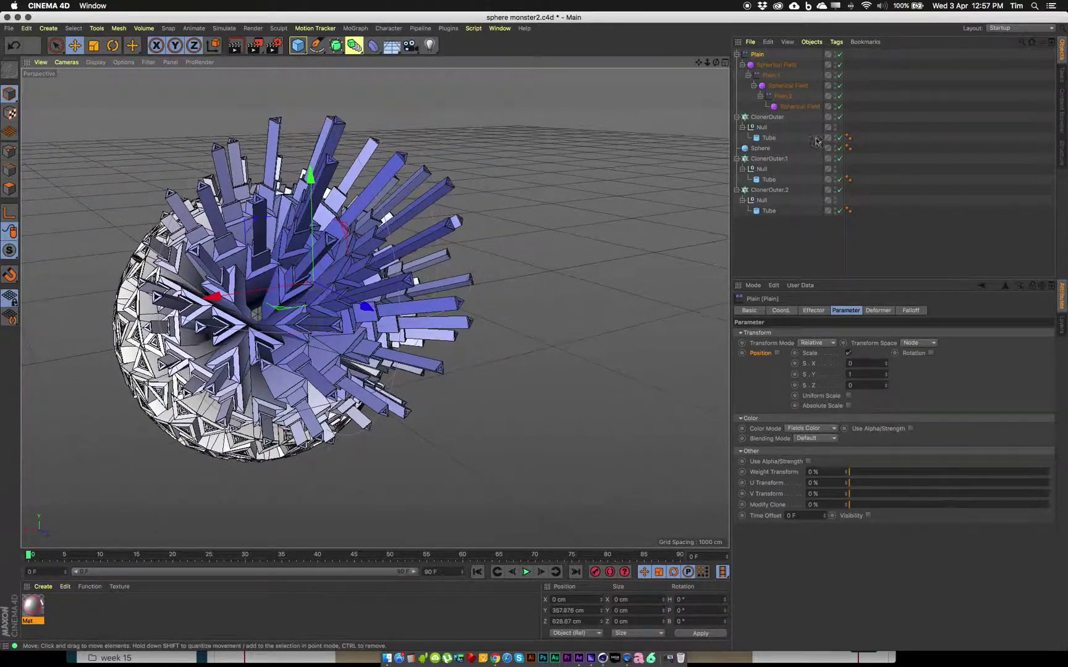
Inspect the spherical fields of Plain.2 and Plain.1 around the extended spikes from close up.
click(803, 106)
scroll(479, 270, up, 3)
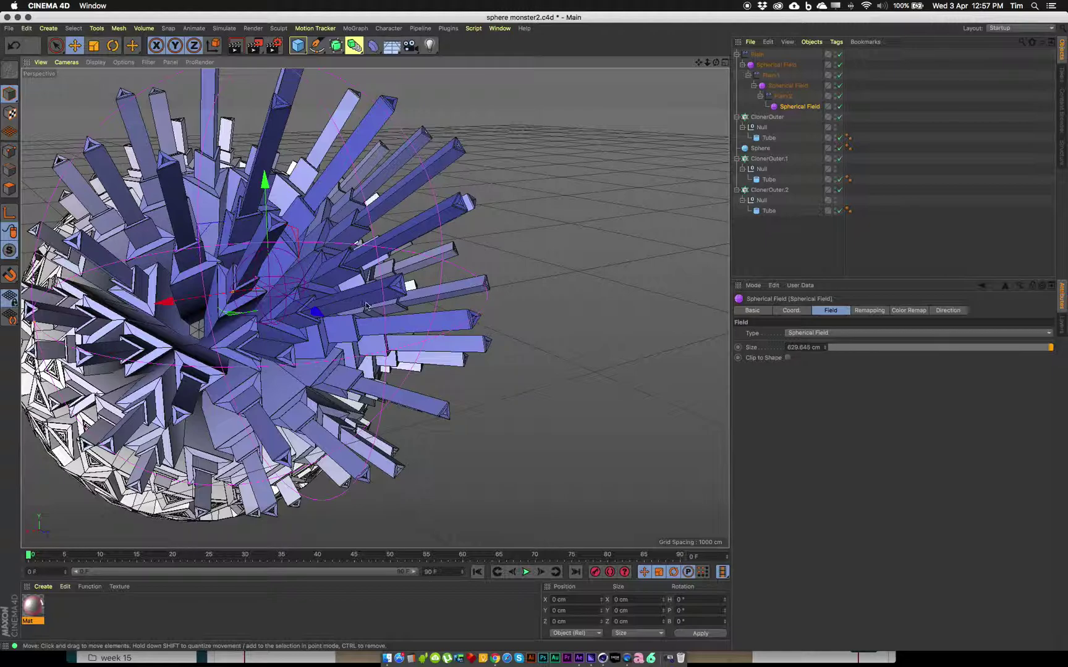
alt+drag(292, 312, 366, 315)
alt+drag(260, 347, 278, 298)
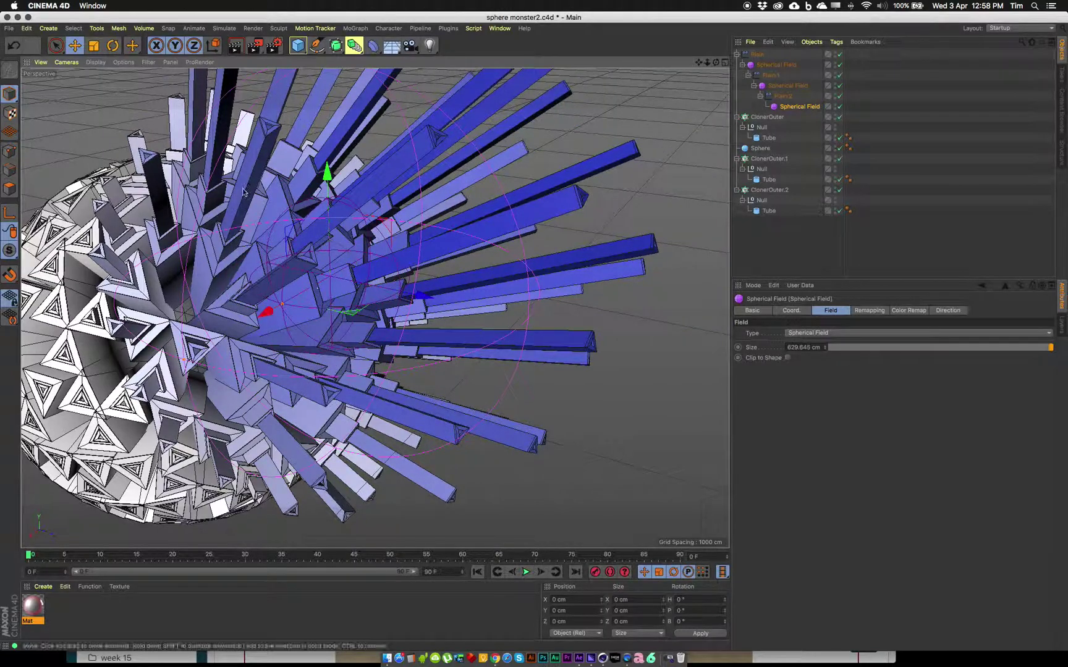
click(795, 86)
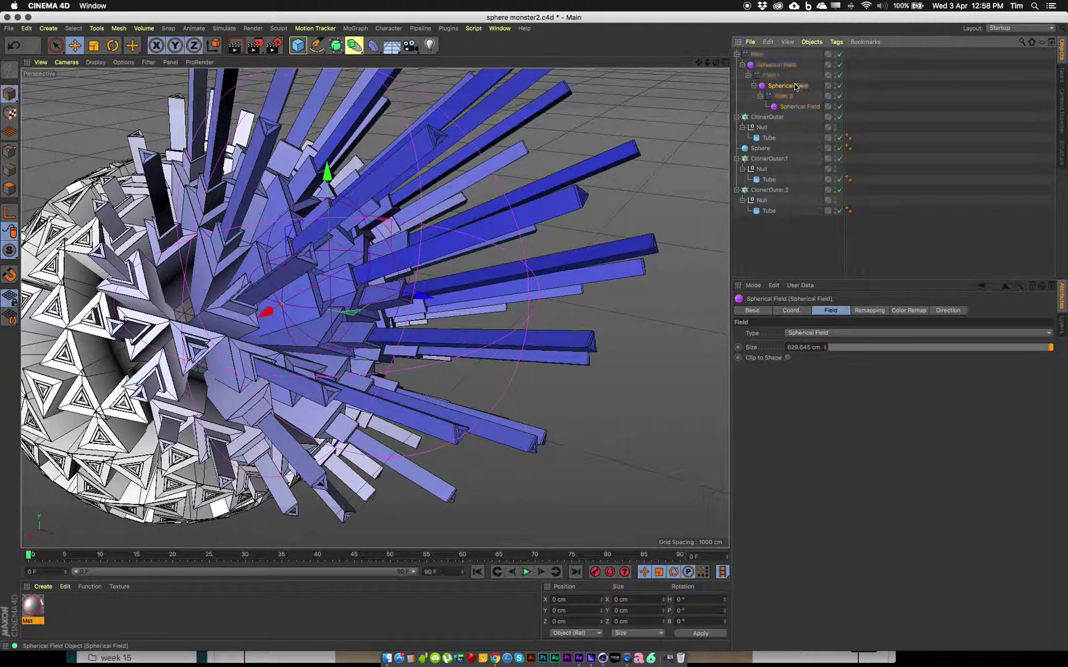
alt+drag(364, 254, 402, 234)
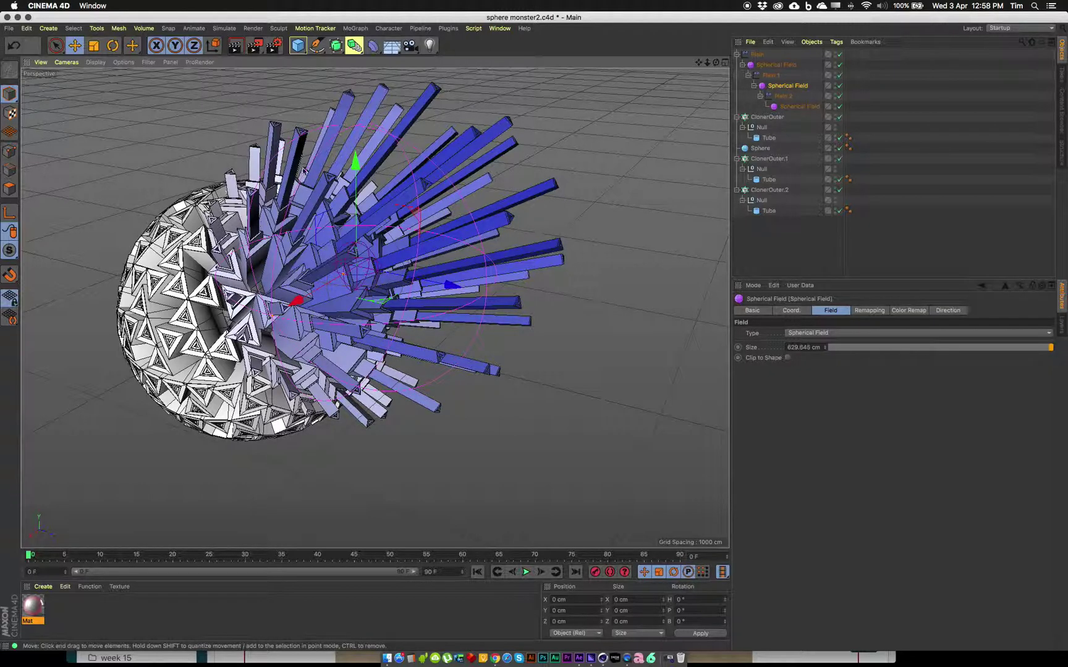
Reposition the top-level Plain effector to about Y 243 cm and Z 660 cm beside the sphere.
click(759, 55)
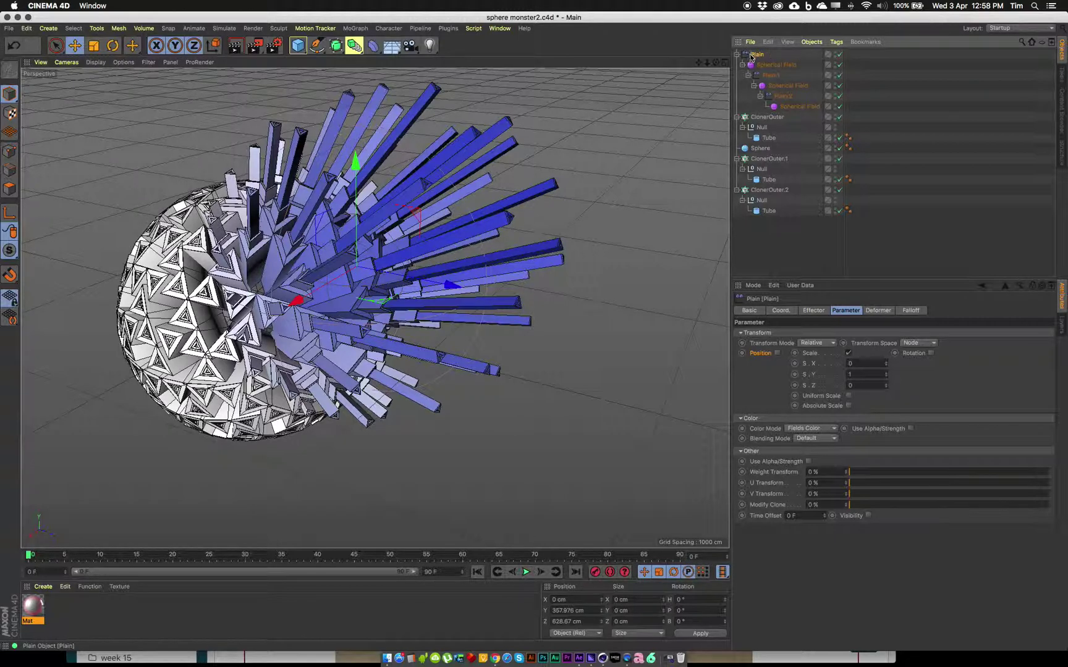
drag(404, 210, 444, 180)
drag(329, 166, 446, 205)
drag(382, 180, 424, 243)
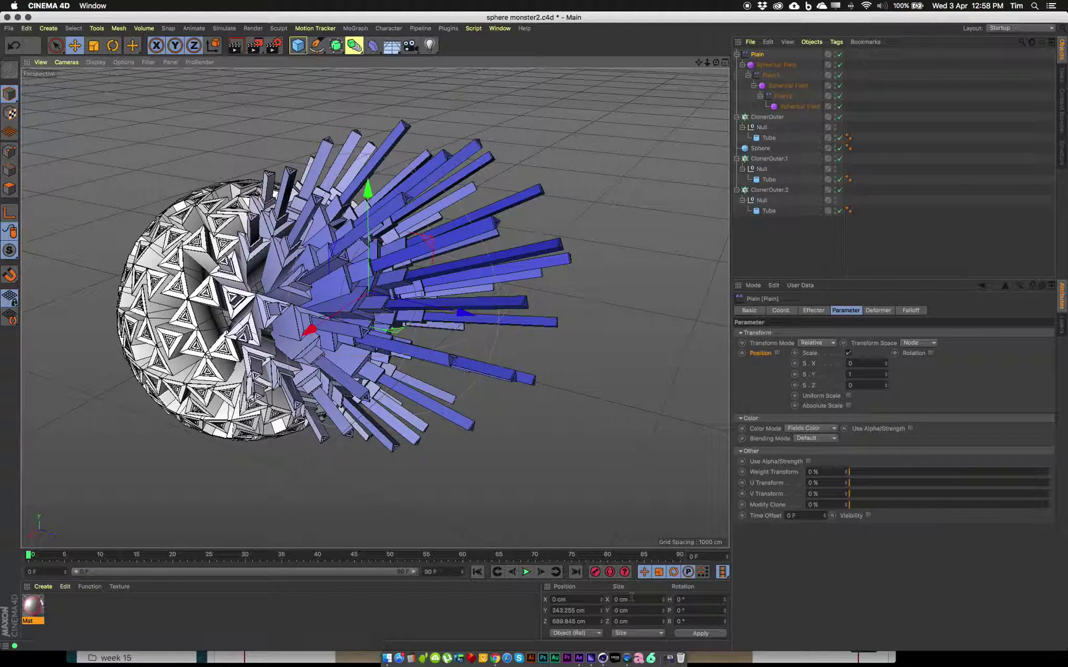